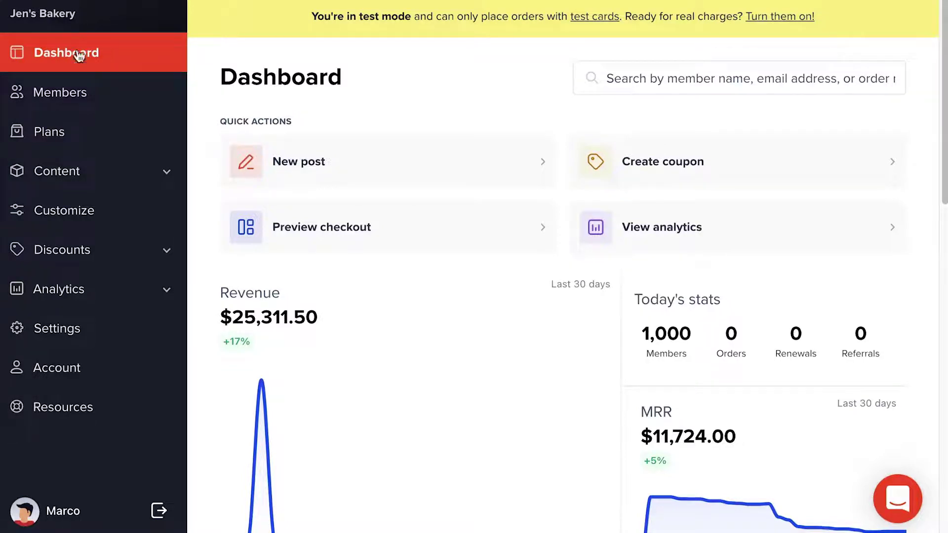
- Create a plan named Premium priced at $10 per month that renews indefinitely
{"action": "left_click", "coordinate": [74, 137]}
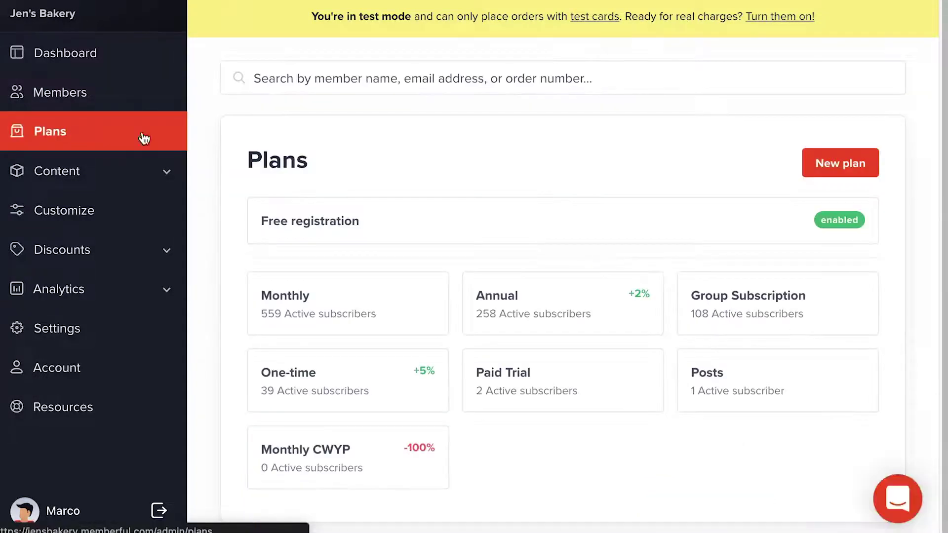
{"action": "left_click", "coordinate": [817, 165]}
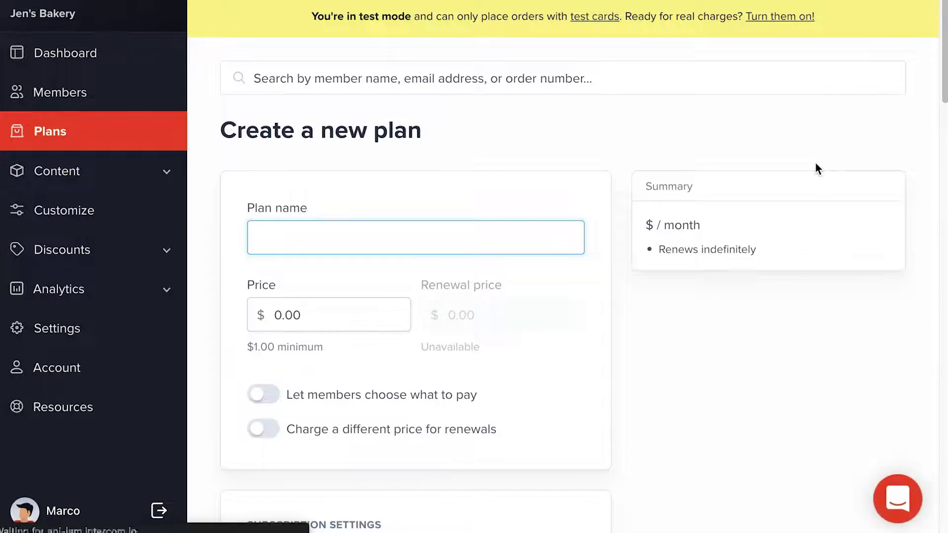
{"action": "type", "text": "Premium"}
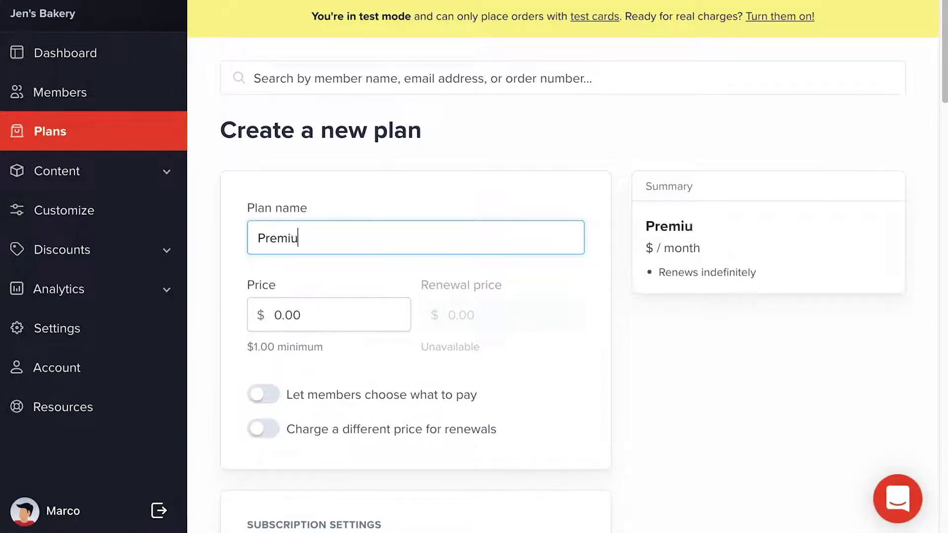
{"action": "left_click", "coordinate": [324, 314]}
{"action": "type", "text": "10"}
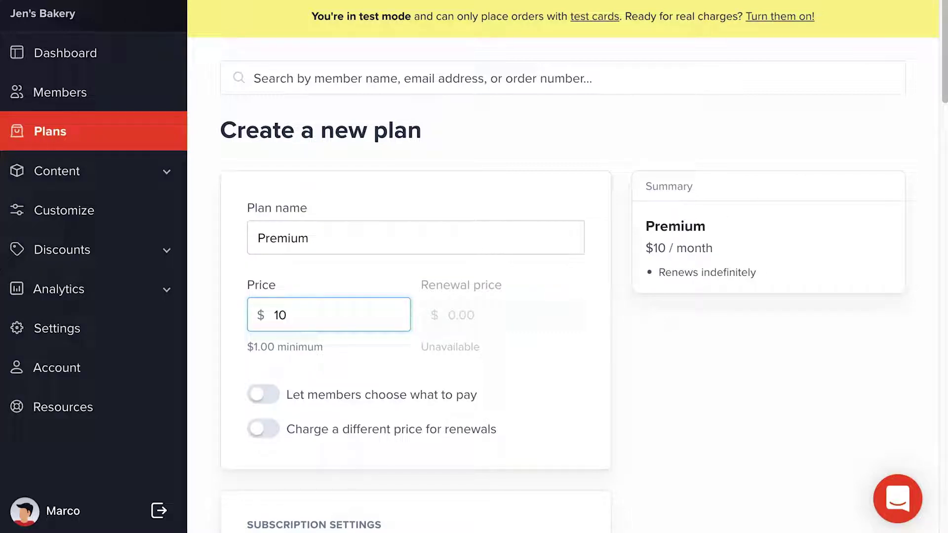
{"action": "scroll", "coordinate": [568, 267], "scroll_direction": "down", "scroll_amount": 6}
{"action": "scroll", "coordinate": [568, 267], "scroll_direction": "down", "scroll_amount": 10}
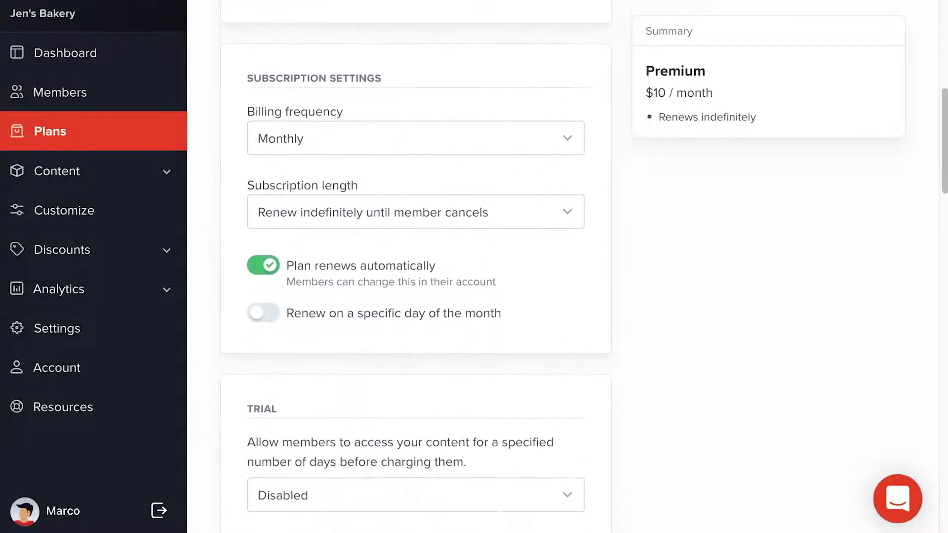
{"action": "scroll", "coordinate": [568, 266], "scroll_direction": "down", "scroll_amount": 15}
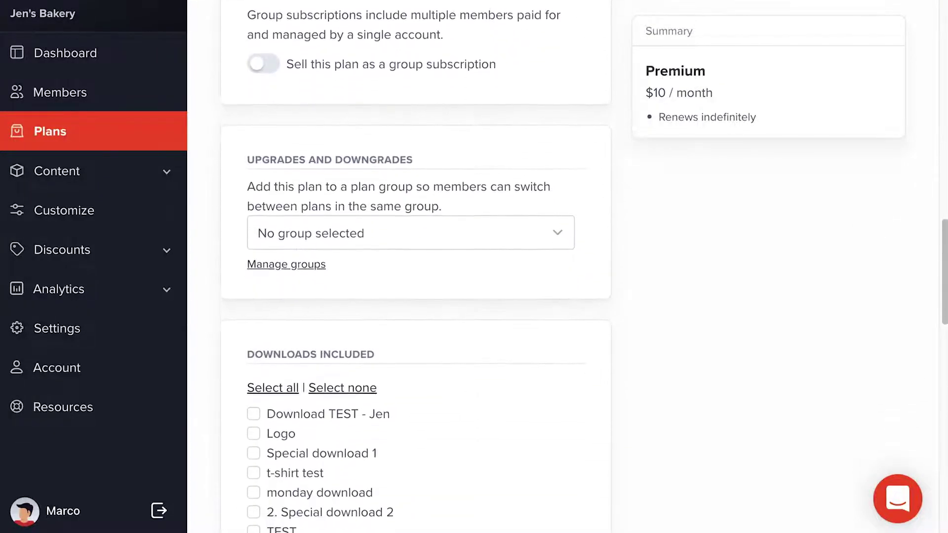
{"action": "scroll", "coordinate": [568, 267], "scroll_direction": "down", "scroll_amount": 8}
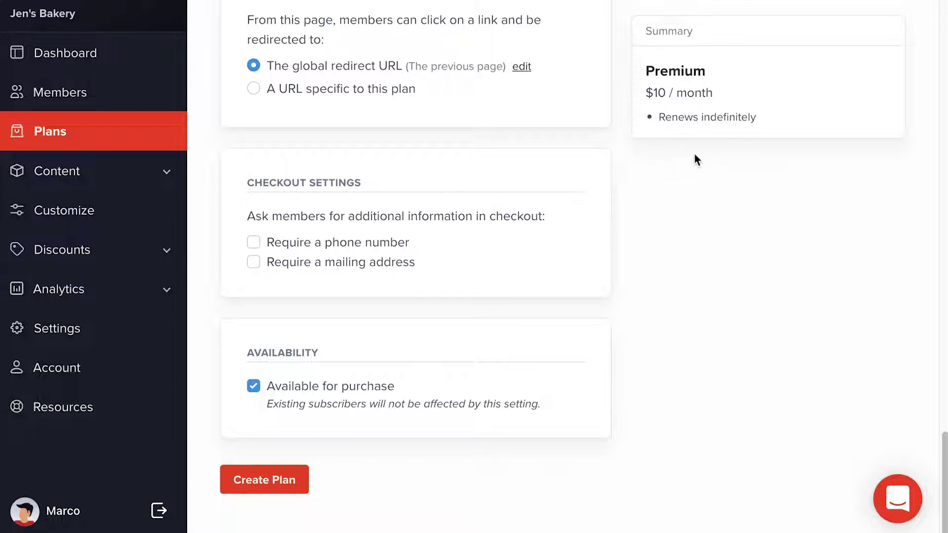
{"action": "left_click", "coordinate": [257, 479]}
{"action": "scroll", "coordinate": [268, 475], "scroll_direction": "down", "scroll_amount": 3}
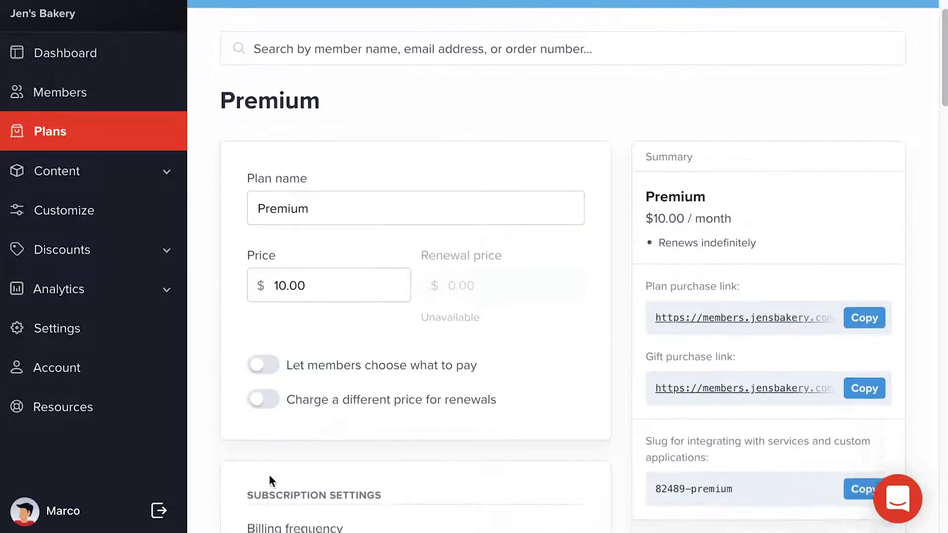
{"action": "scroll", "coordinate": [653, 200], "scroll_direction": "down", "scroll_amount": 1}
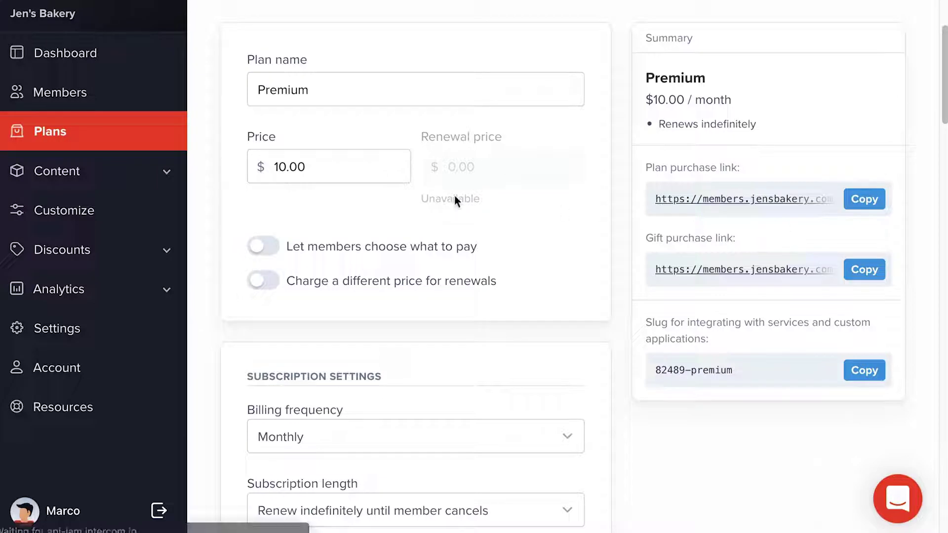
{"action": "left_click", "coordinate": [87, 171]}
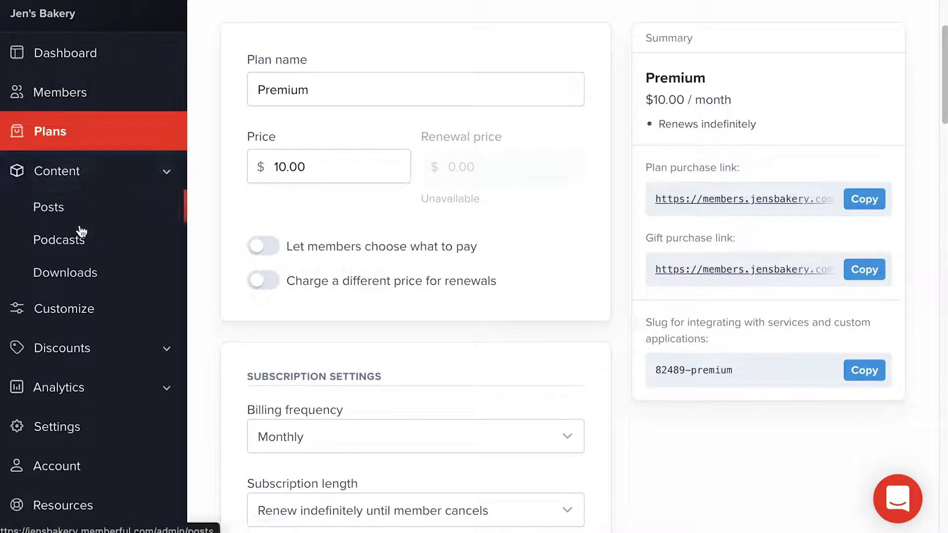
{"action": "left_click", "coordinate": [77, 246]}
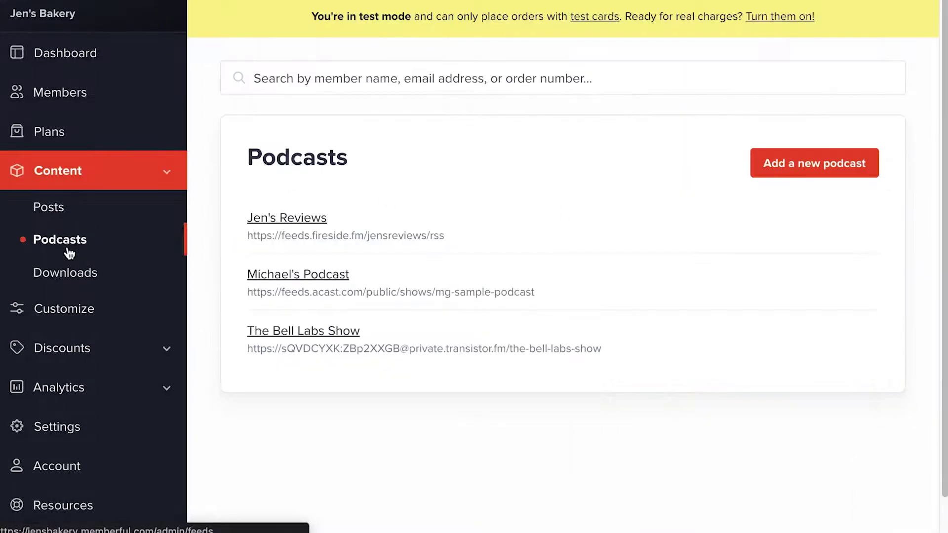
{"action": "left_click", "coordinate": [790, 168]}
{"action": "left_click", "coordinate": [460, 259]}
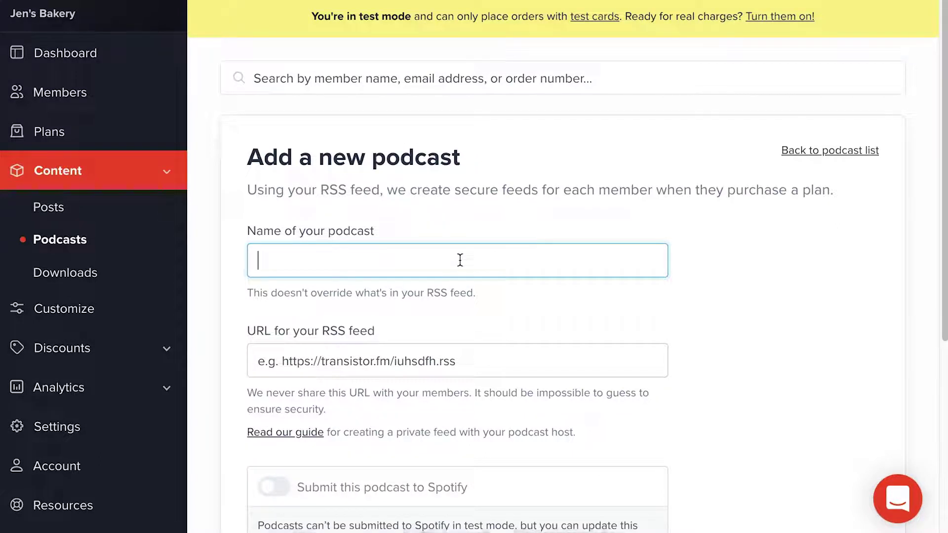
{"action": "type", "text": "Jen's B"}
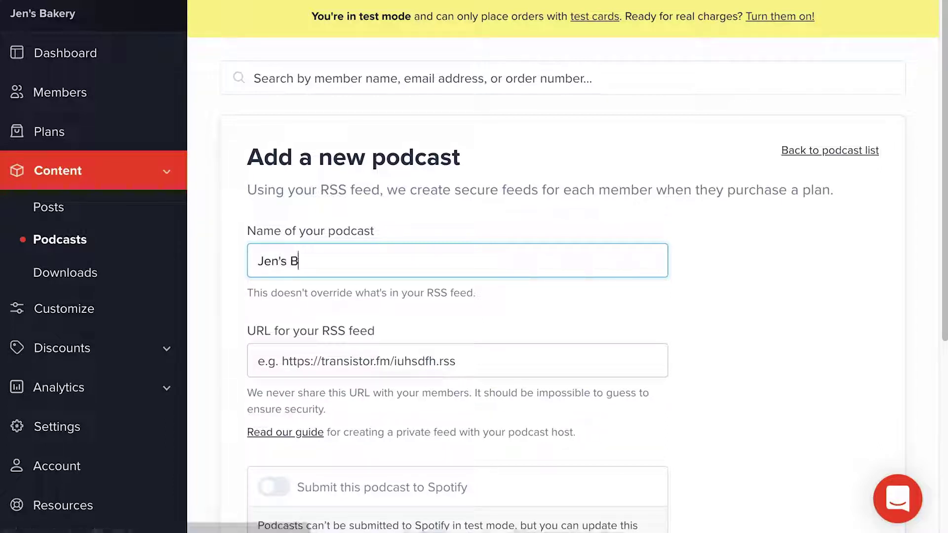
{"action": "type", "text": "aking"}
{"action": "left_click", "coordinate": [322, 371]}
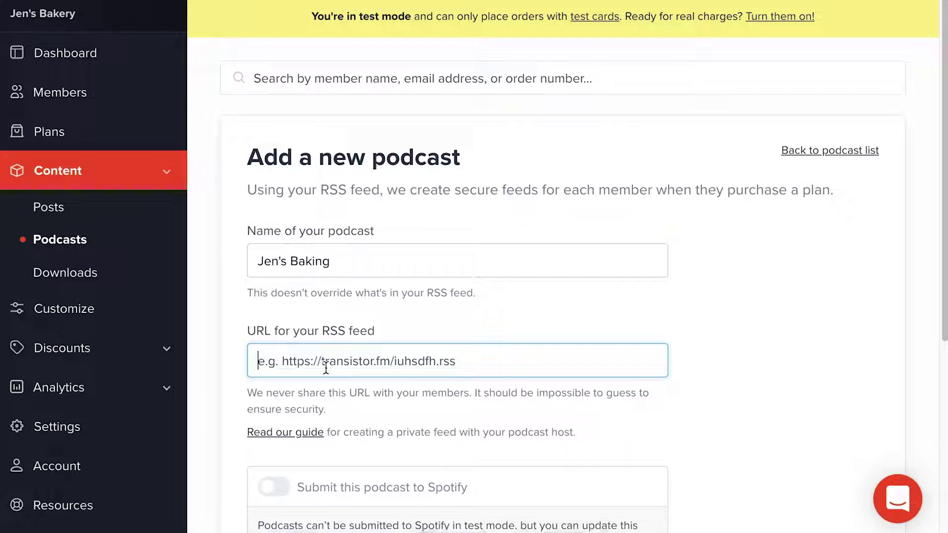
{"action": "type", "text": "https://feeds.fireside.fm/jensreviews/rss"}
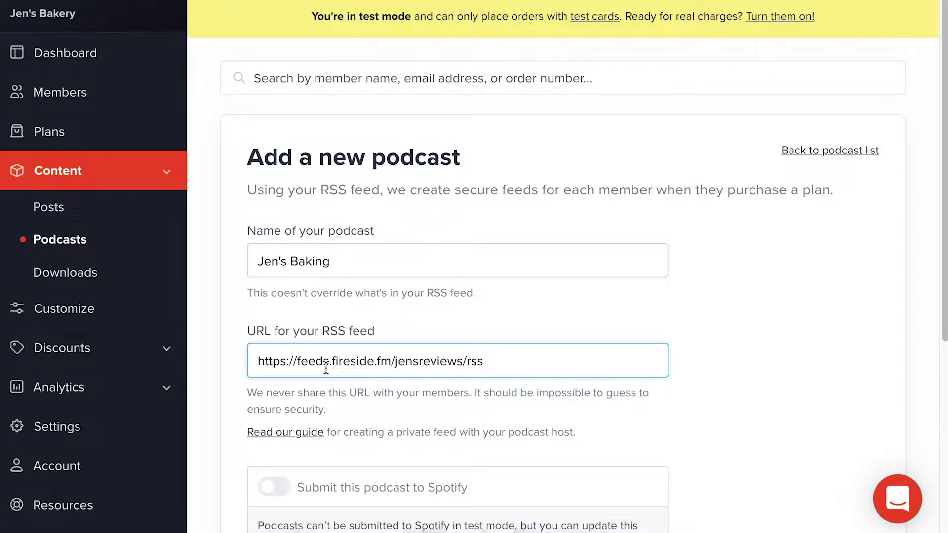
{"action": "scroll", "coordinate": [326, 368], "scroll_direction": "down", "scroll_amount": 2}
{"action": "scroll", "coordinate": [326, 368], "scroll_direction": "down", "scroll_amount": 3}
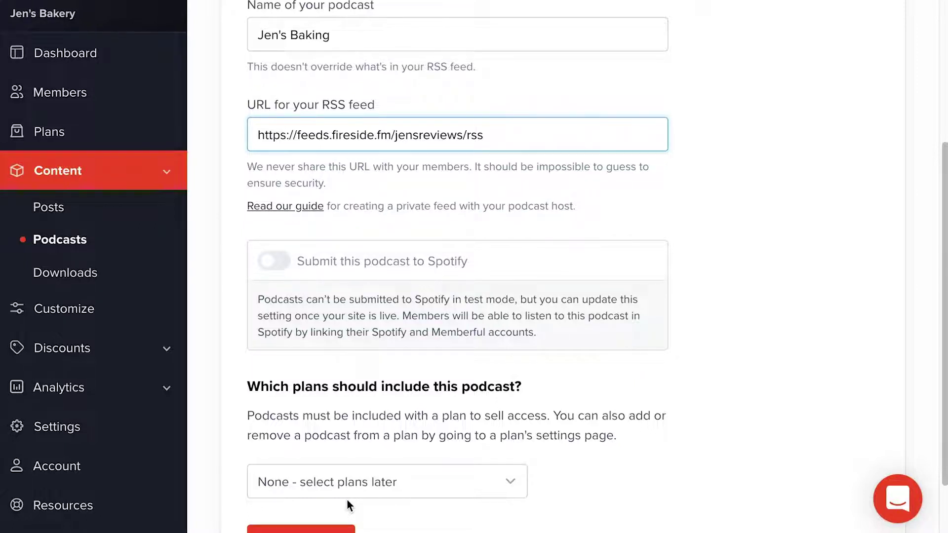
- Limit the podcast to specific plans, tick Premium, and create Jen's Baking
{"action": "scroll", "coordinate": [468, 481], "scroll_direction": "down", "scroll_amount": 1}
{"action": "left_click", "coordinate": [481, 434]}
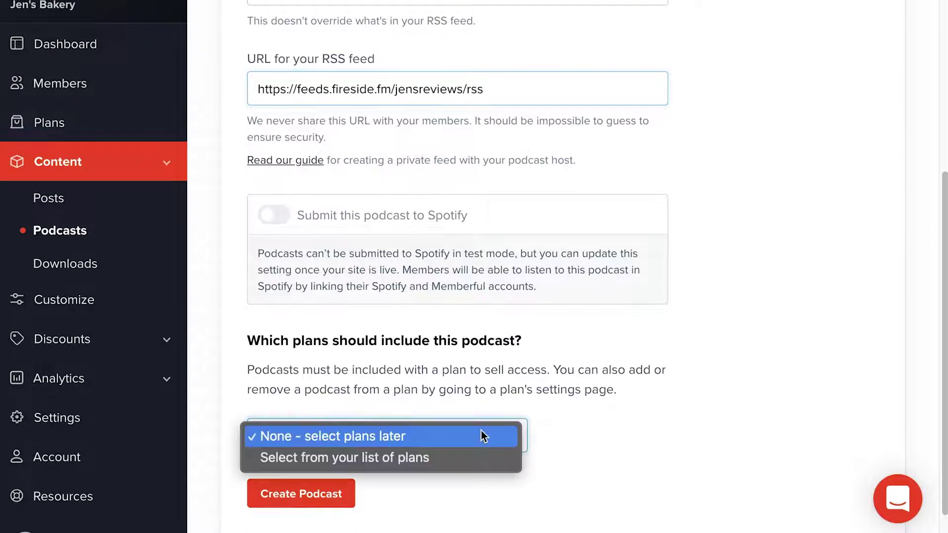
{"action": "left_click", "coordinate": [476, 447]}
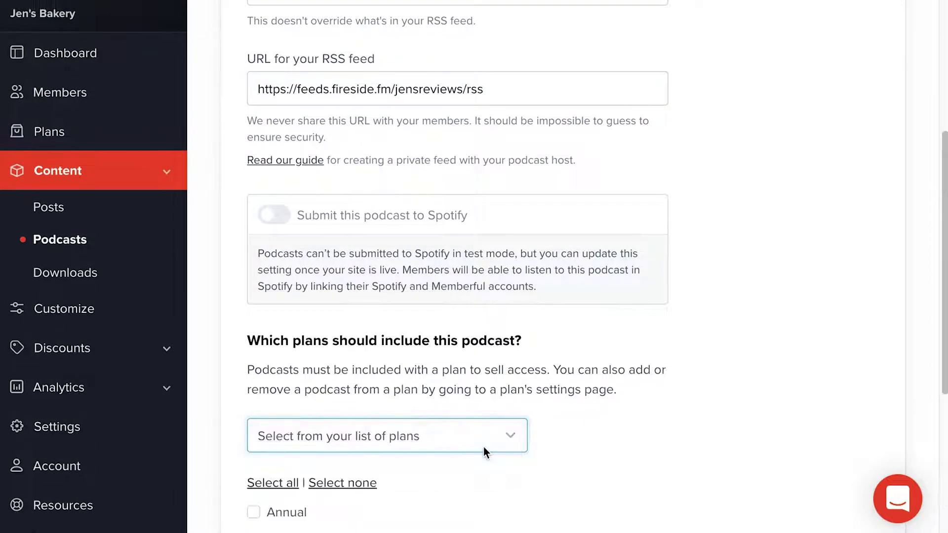
{"action": "scroll", "coordinate": [484, 446], "scroll_direction": "down", "scroll_amount": 5}
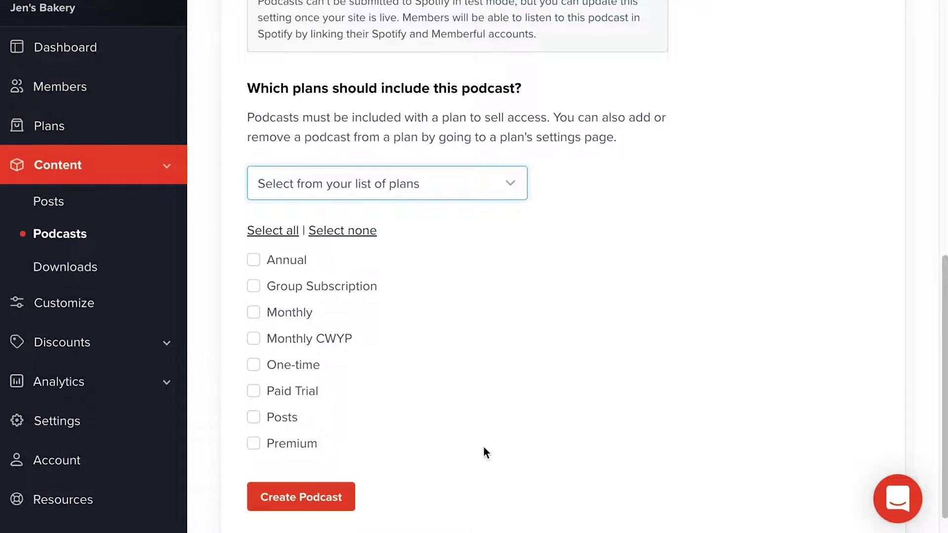
{"action": "left_click", "coordinate": [252, 446]}
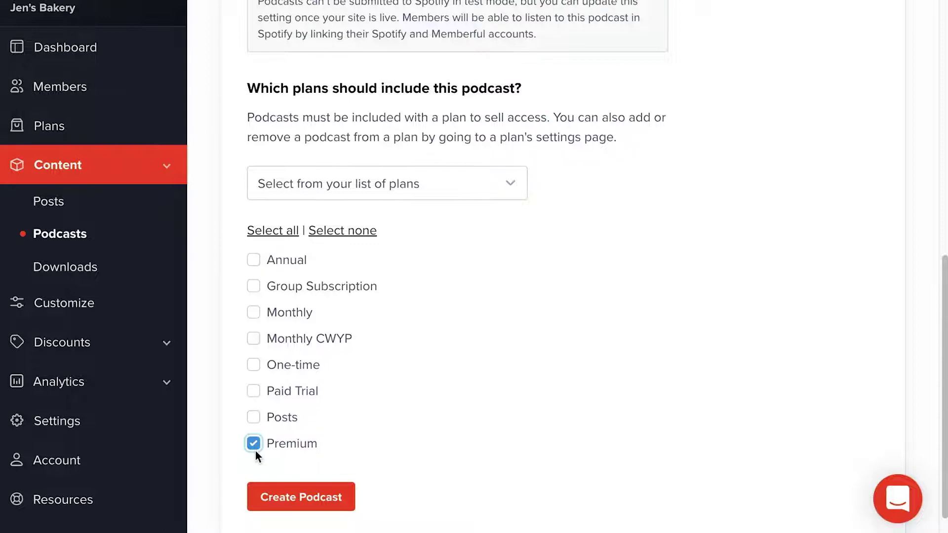
{"action": "scroll", "coordinate": [256, 451], "scroll_direction": "down", "scroll_amount": 1}
{"action": "left_click", "coordinate": [307, 467]}
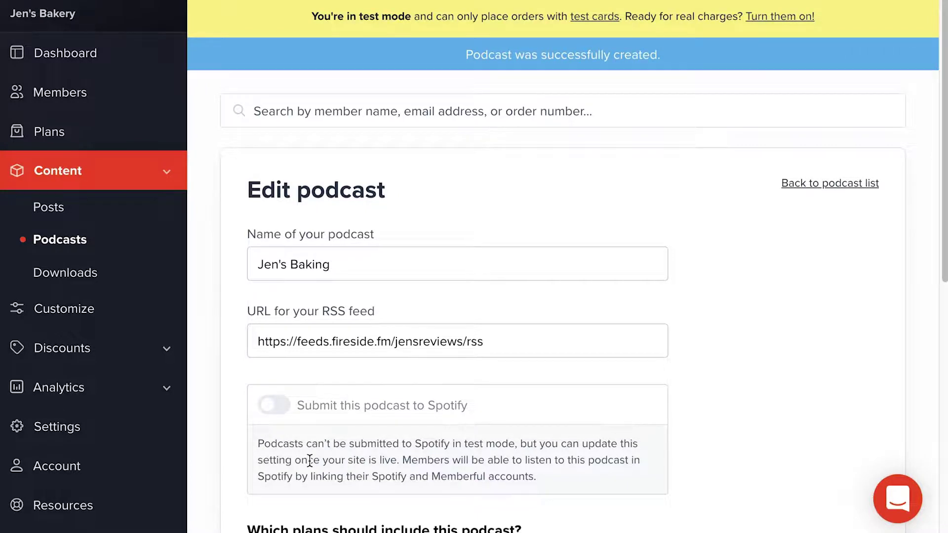
- Check that Premium is ticked on the Edit podcast page, then return to Plans
{"action": "scroll", "coordinate": [309, 460], "scroll_direction": "down", "scroll_amount": 3}
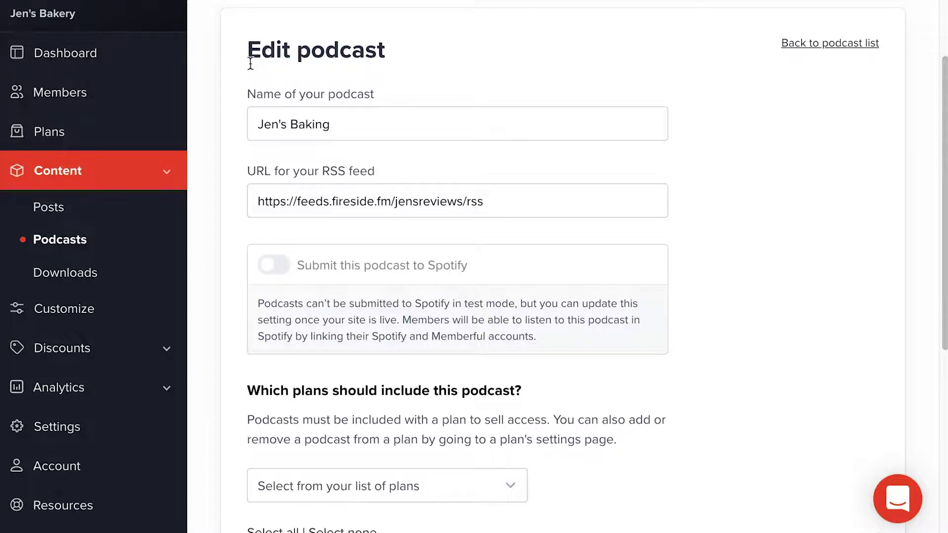
{"action": "scroll", "coordinate": [254, 63], "scroll_direction": "down", "scroll_amount": 6}
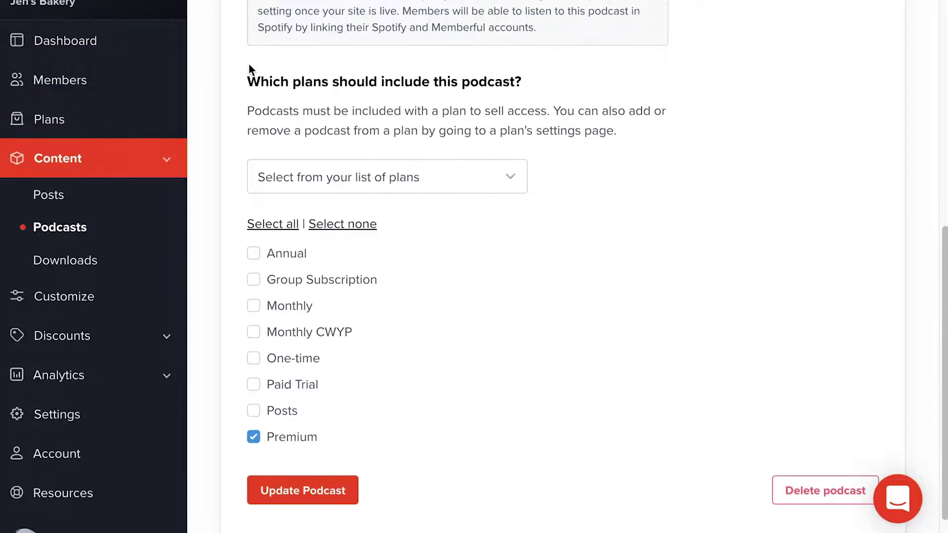
{"action": "scroll", "coordinate": [249, 65], "scroll_direction": "down", "scroll_amount": 1}
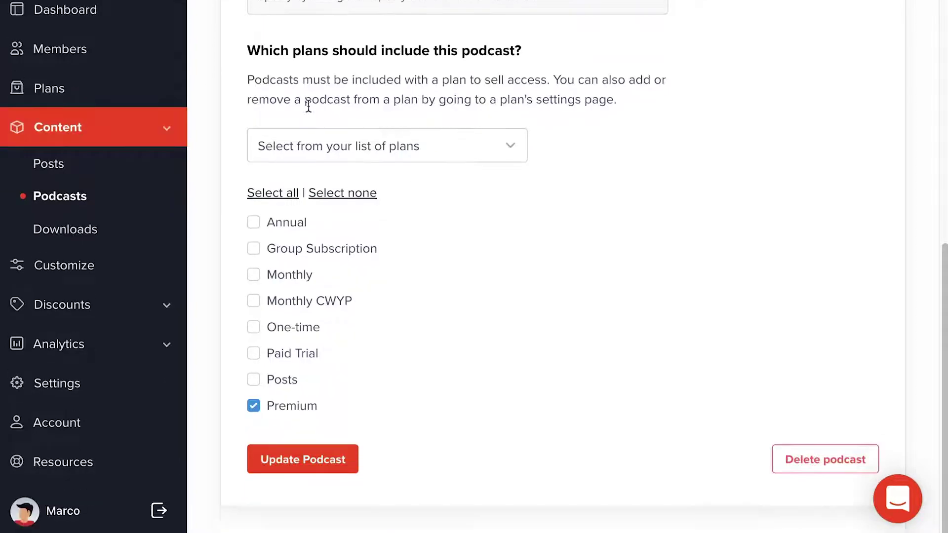
{"action": "left_click", "coordinate": [93, 87]}
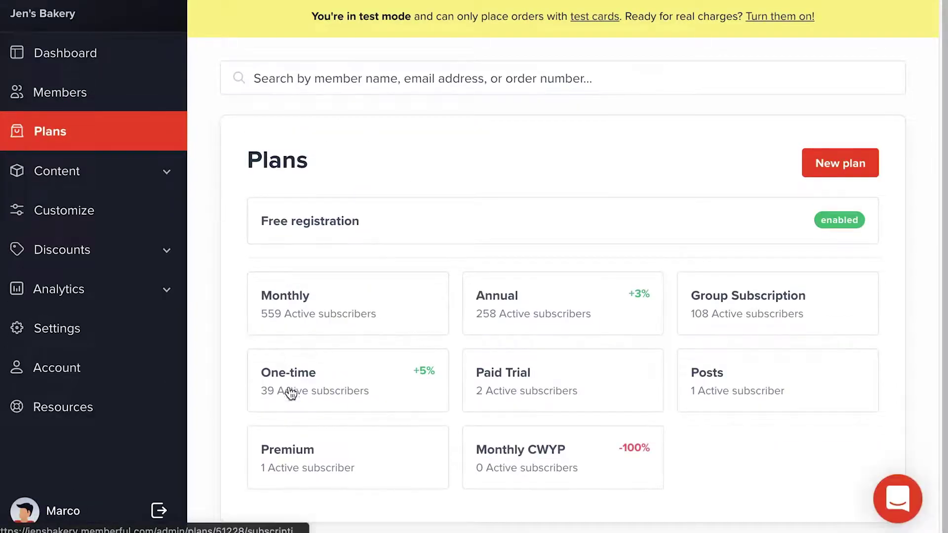
- Copy the Premium plan's purchase link from its Plan Settings page
{"action": "left_click", "coordinate": [303, 461]}
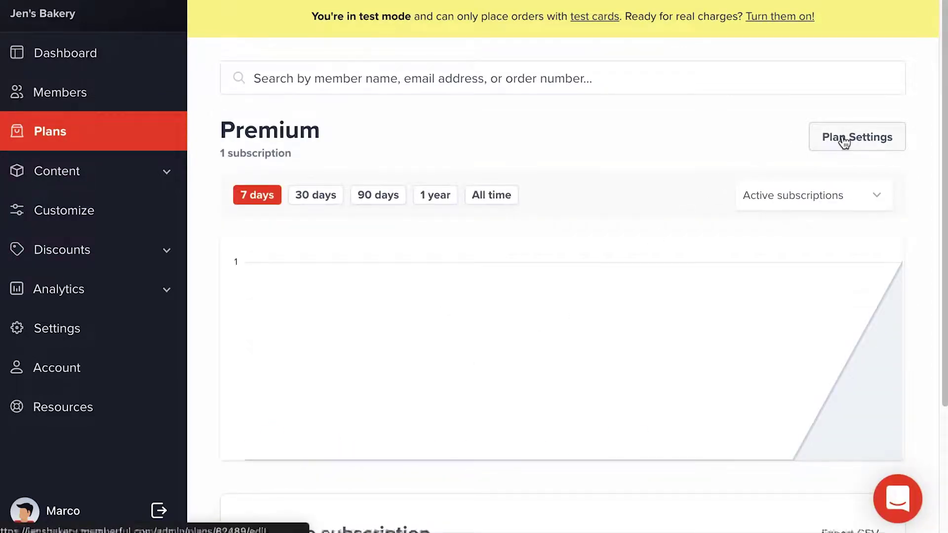
{"action": "left_click", "coordinate": [845, 141]}
{"action": "scroll", "coordinate": [313, 444], "scroll_direction": "down", "scroll_amount": 4}
{"action": "scroll", "coordinate": [313, 445], "scroll_direction": "down", "scroll_amount": 15}
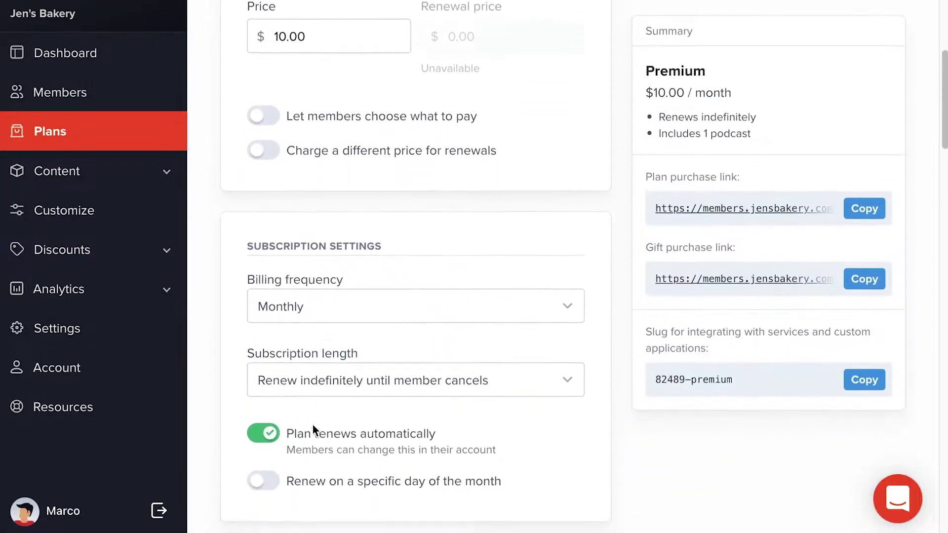
{"action": "scroll", "coordinate": [313, 424], "scroll_direction": "down", "scroll_amount": 10}
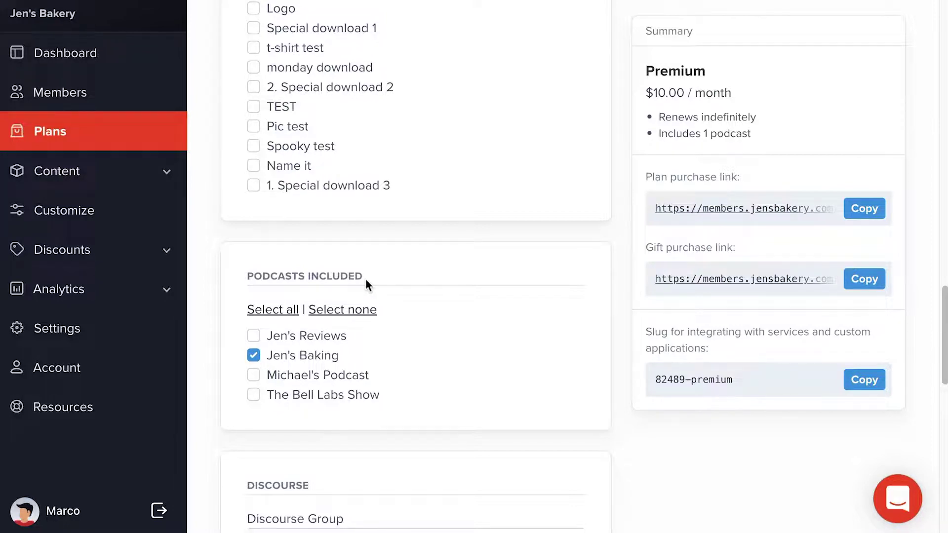
{"action": "left_click", "coordinate": [860, 211]}
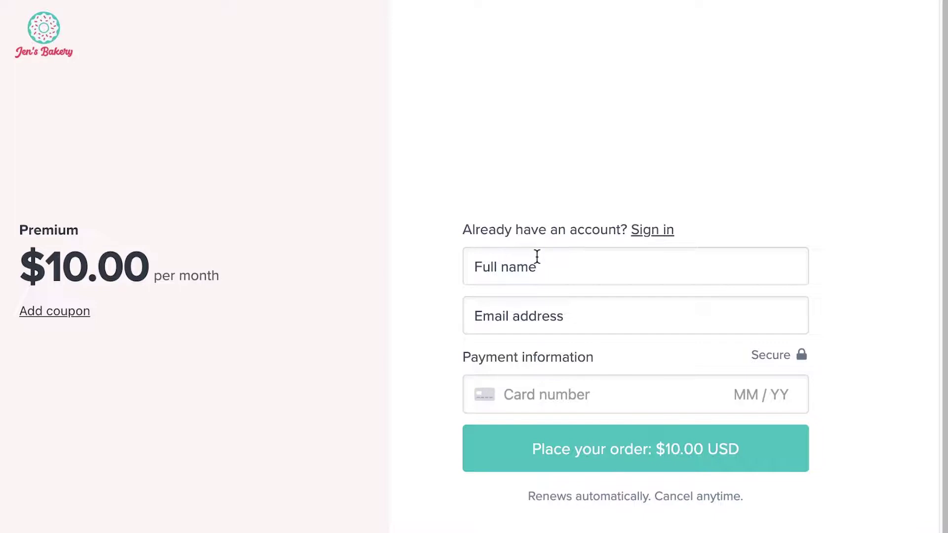
- Buy Premium for $10.00 with the customer's full name, e-mail and test card details
{"action": "left_click", "coordinate": [538, 256]}
{"action": "type", "text": "Maren"}
{"action": "key", "text": "Tab"}
{"action": "left_click", "coordinate": [588, 387]}
{"action": "type", "text": "4242424242424242042424242424"}
{"action": "left_click", "coordinate": [612, 442]}
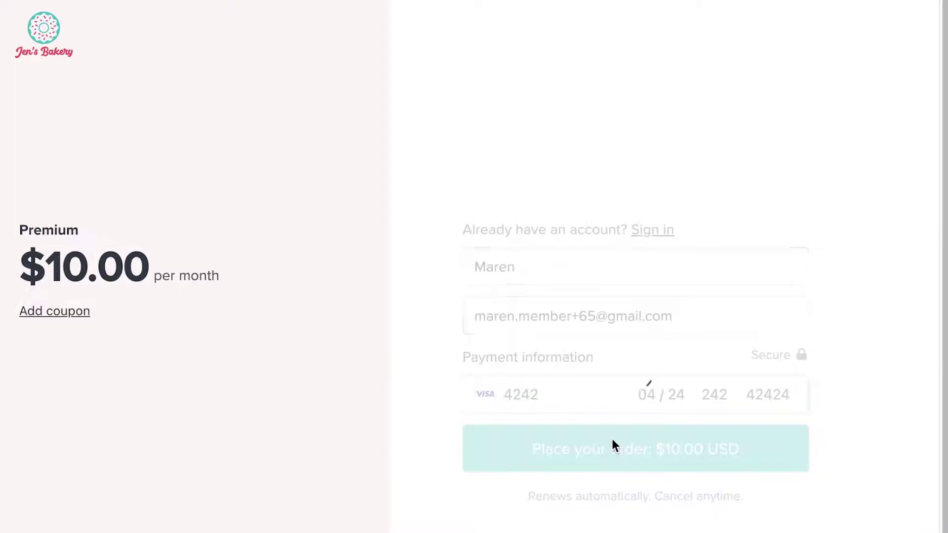
{"action": "scroll", "coordinate": [612, 444], "scroll_direction": "down", "scroll_amount": 4}
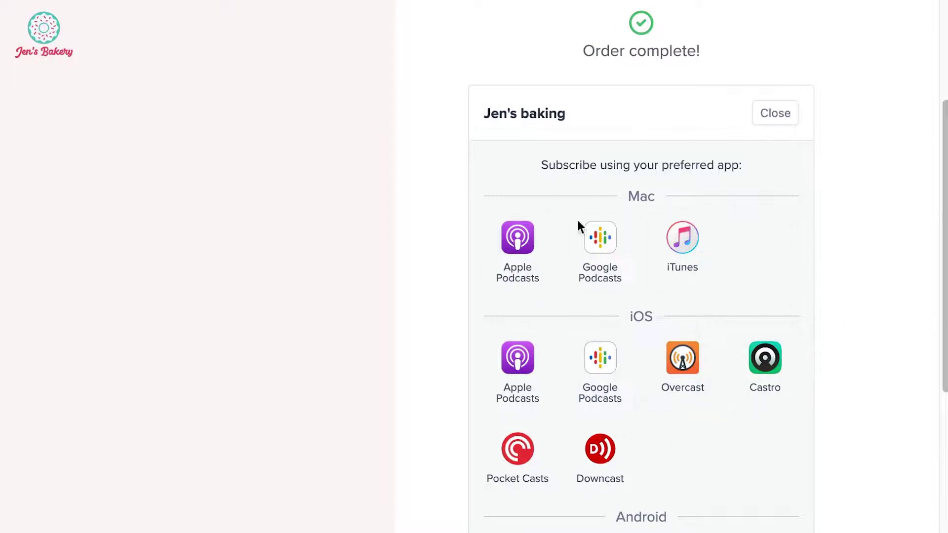
- Choose Apple Podcasts in the Mac row of Jen's baking subscribe options
{"action": "scroll", "coordinate": [729, 373], "scroll_direction": "down", "scroll_amount": 4}
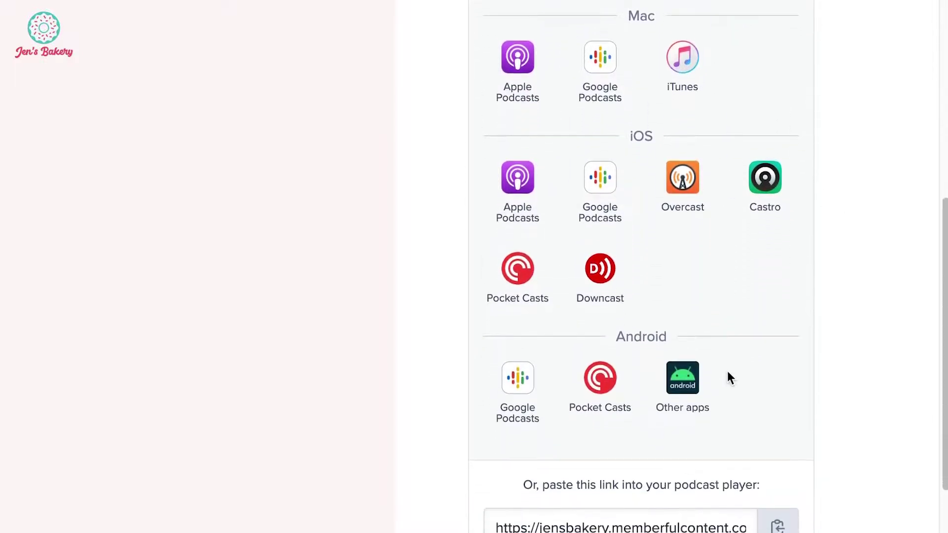
{"action": "scroll", "coordinate": [727, 372], "scroll_direction": "down", "scroll_amount": 2}
{"action": "scroll", "coordinate": [727, 371], "scroll_direction": "up", "scroll_amount": 3}
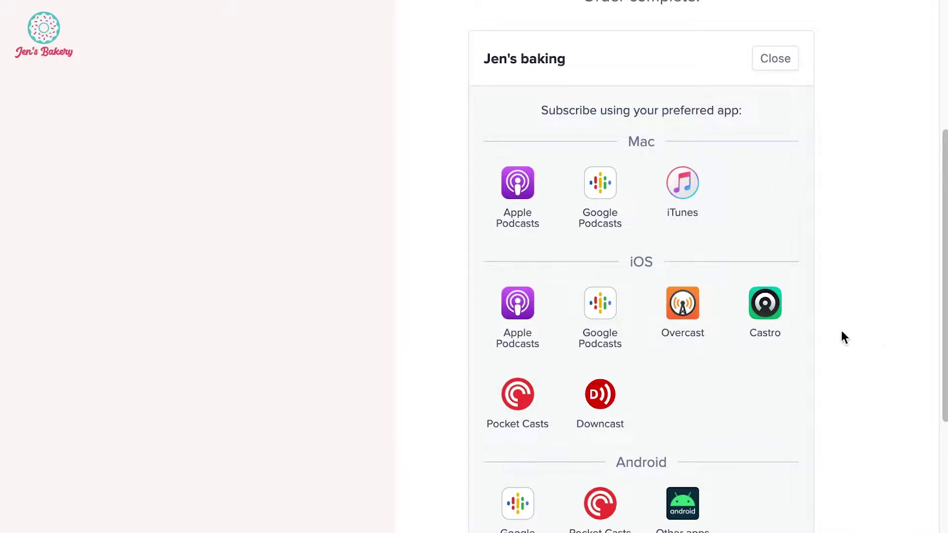
{"action": "scroll", "coordinate": [665, 448], "scroll_direction": "down", "scroll_amount": 1}
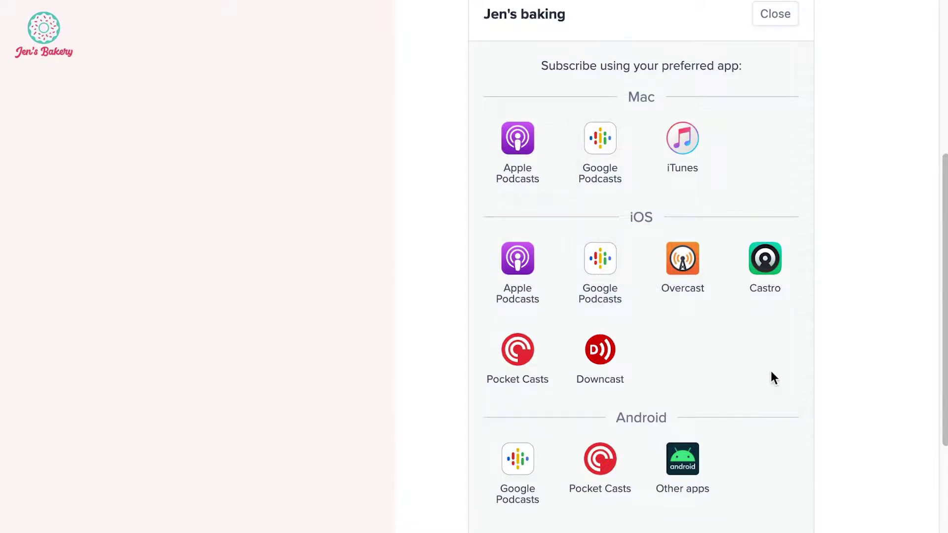
{"action": "scroll", "coordinate": [771, 378], "scroll_direction": "up", "scroll_amount": 1}
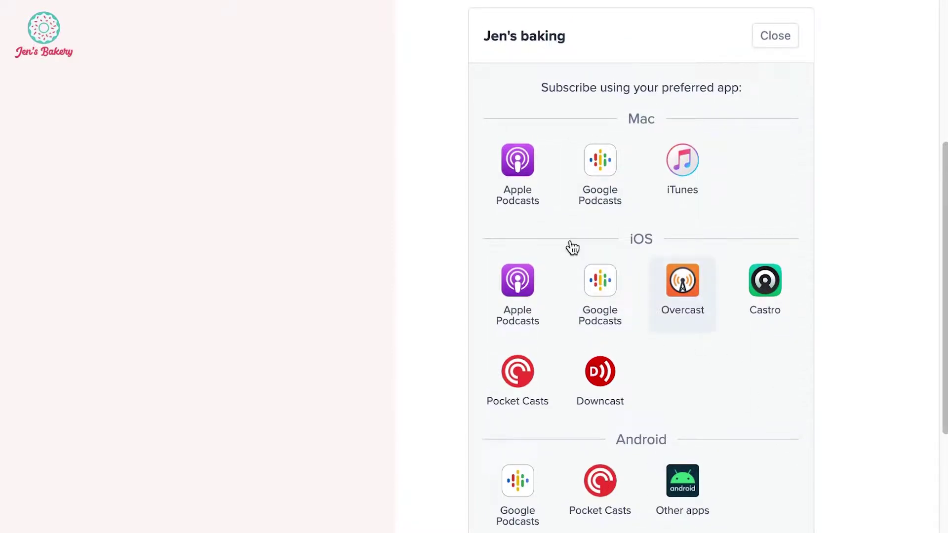
{"action": "left_click", "coordinate": [514, 160]}
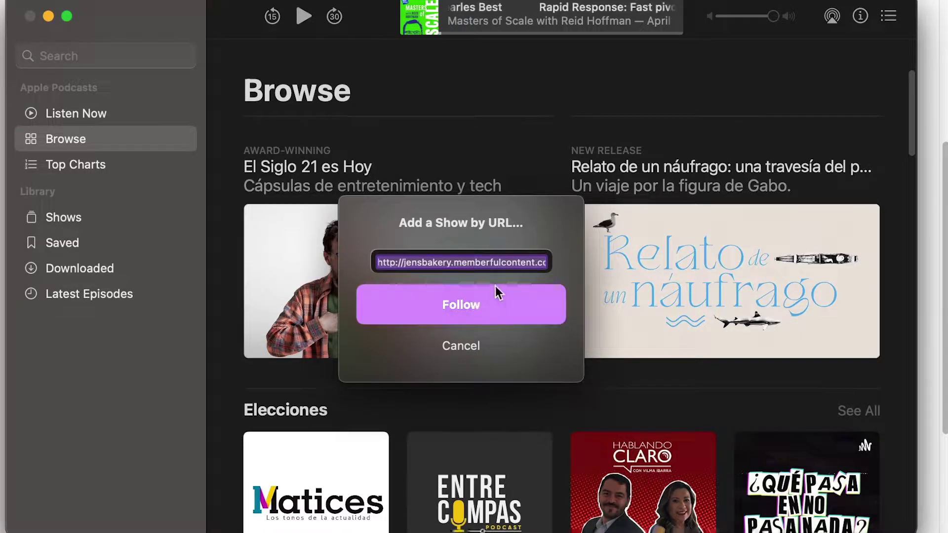
- Follow the private Jen's Bakery feed and view it under Shows
{"action": "left_click", "coordinate": [473, 301]}
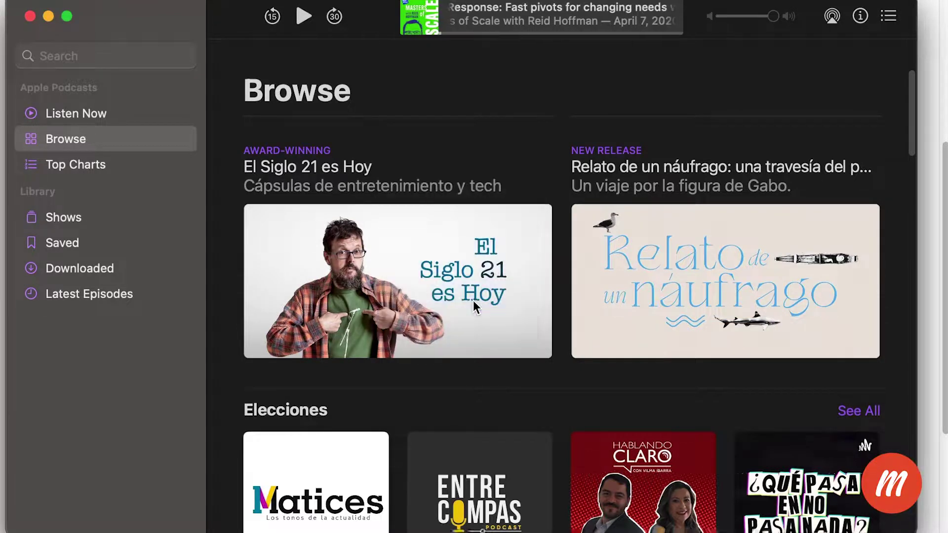
{"action": "left_click", "coordinate": [165, 217]}
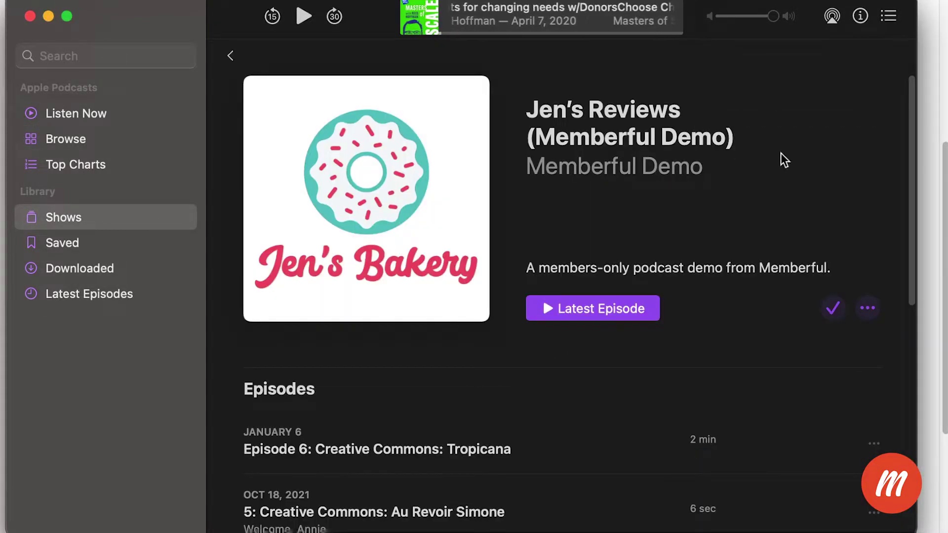